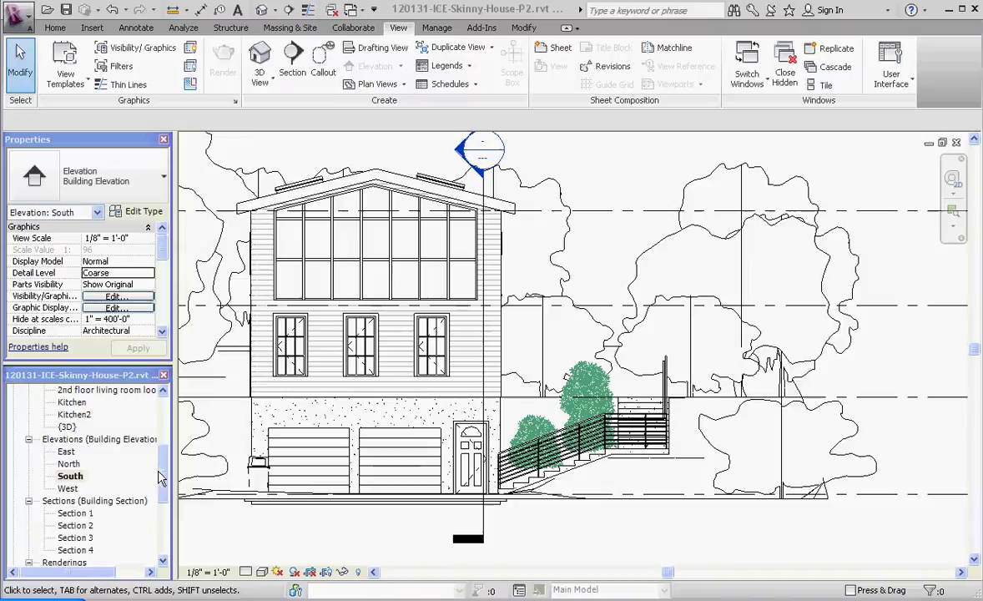
# Show the Walkthrough 2 camera and path via its Project Browser right-click menu.
pyautogui.scroll(-5, 164, 491)
pyautogui.scroll(2, 114, 510)
pyautogui.click(92, 537)
pyautogui.rightClick(96, 537)
pyautogui.click(133, 307)
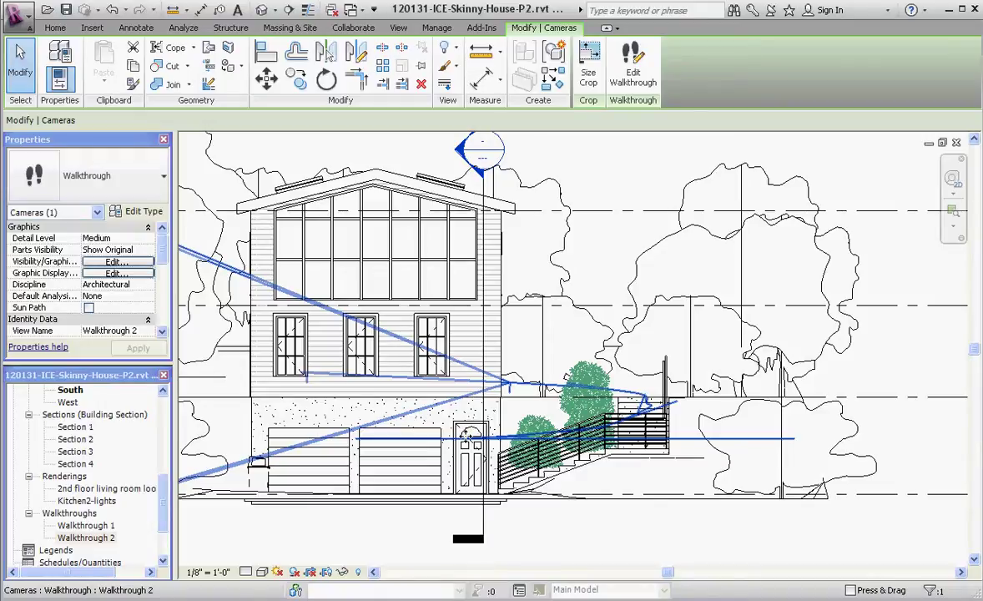
# Enter Edit Walkthrough mode for Walkthrough 2 with Controls set to Path.
pyautogui.click(633, 60)
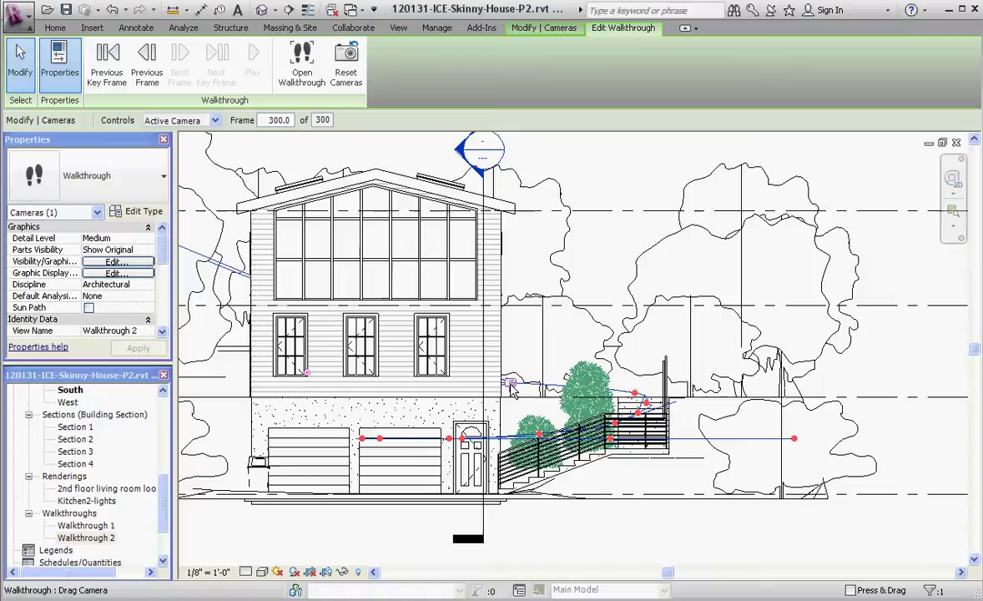
pyautogui.click(216, 121)
pyautogui.click(153, 144)
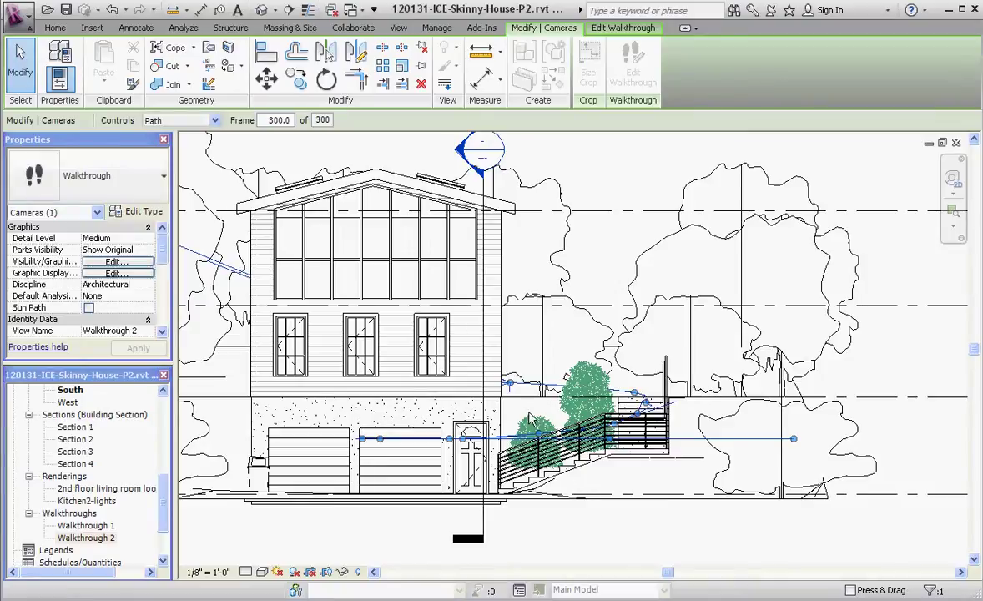
# Drag the first Walkthrough 2 key frames upward so the path curves above the stairs.
pyautogui.scroll(2, 510, 390)
pyautogui.scroll(1, 511, 389)
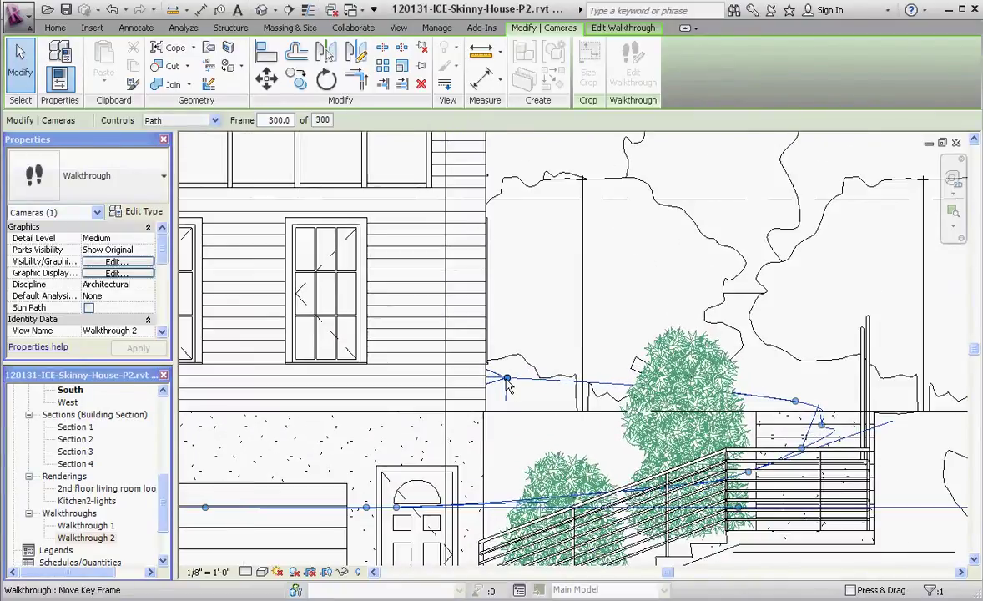
pyautogui.moveTo(508, 387); pyautogui.dragTo(510, 299)
pyautogui.moveTo(799, 406); pyautogui.dragTo(794, 312)
pyautogui.moveTo(824, 428); pyautogui.dragTo(824, 407)
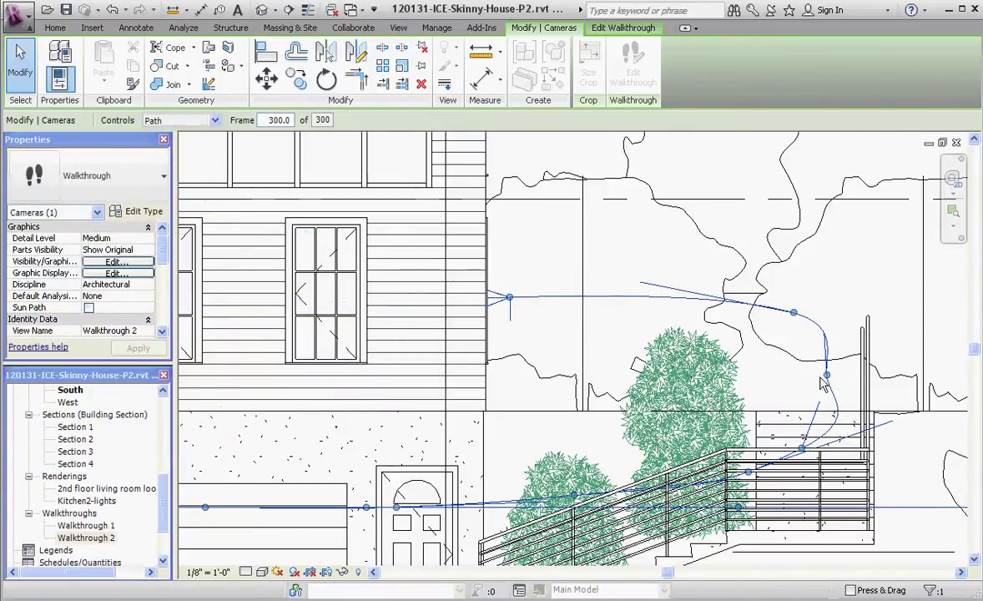
pyautogui.scroll(-2, 681, 335)
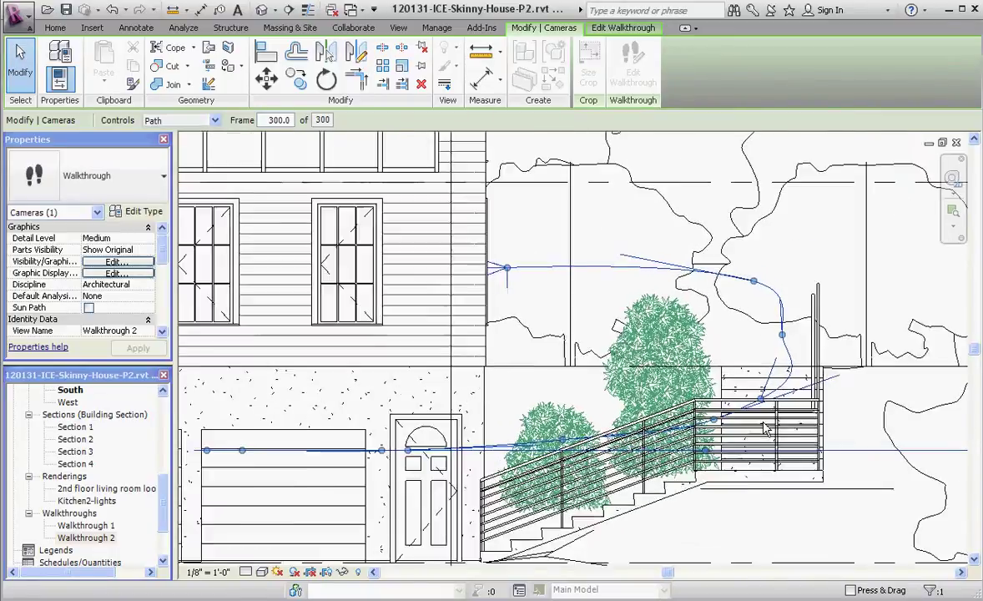
pyautogui.scroll(3, 755, 399)
pyautogui.moveTo(758, 388); pyautogui.dragTo(772, 335)
# Raise the remaining key frames along the railing and by the front door.
pyautogui.scroll(-2, 675, 419)
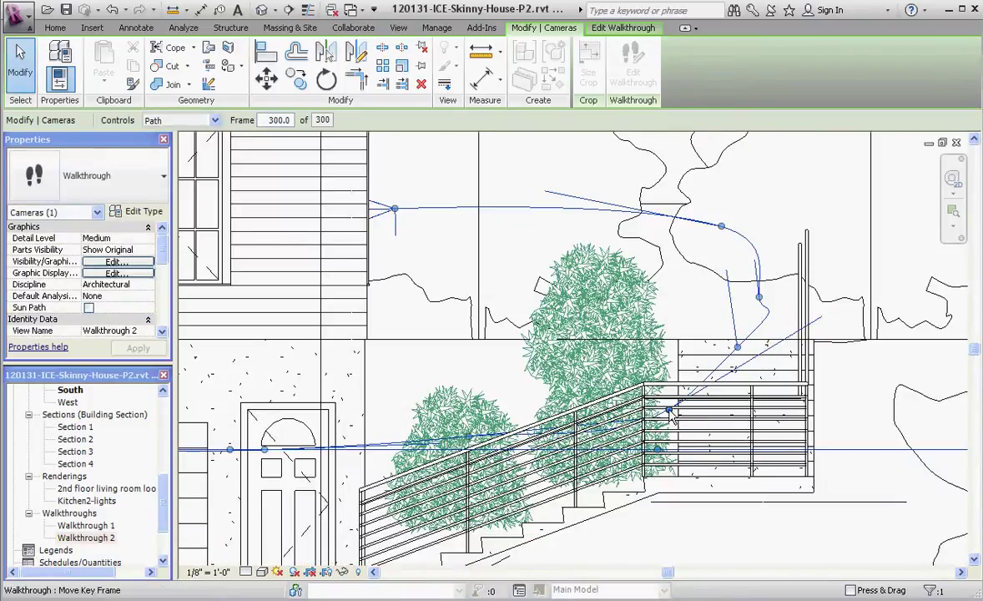
pyautogui.moveTo(673, 417); pyautogui.dragTo(633, 342)
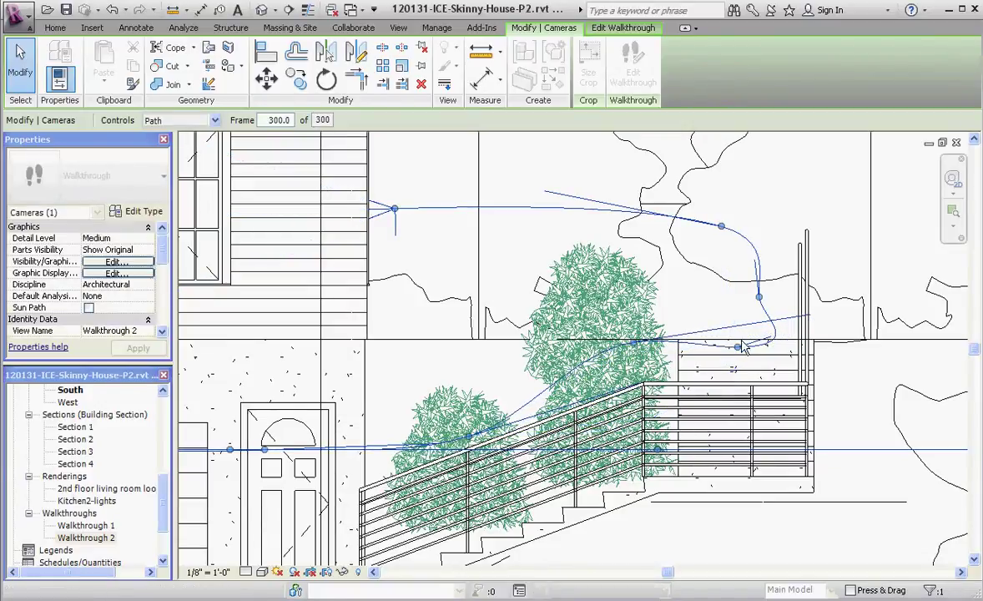
pyautogui.moveTo(742, 345); pyautogui.dragTo(736, 342)
pyautogui.scroll(-2, 559, 405)
pyautogui.scroll(2, 561, 406)
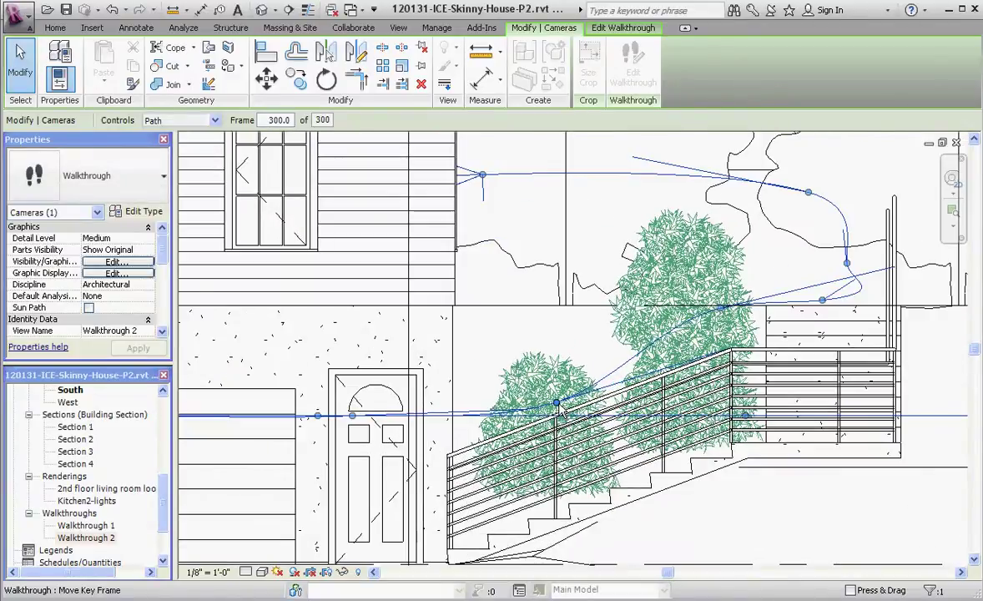
pyautogui.moveTo(559, 405); pyautogui.dragTo(545, 364)
pyautogui.scroll(-1, 476, 367)
pyautogui.scroll(2, 482, 394)
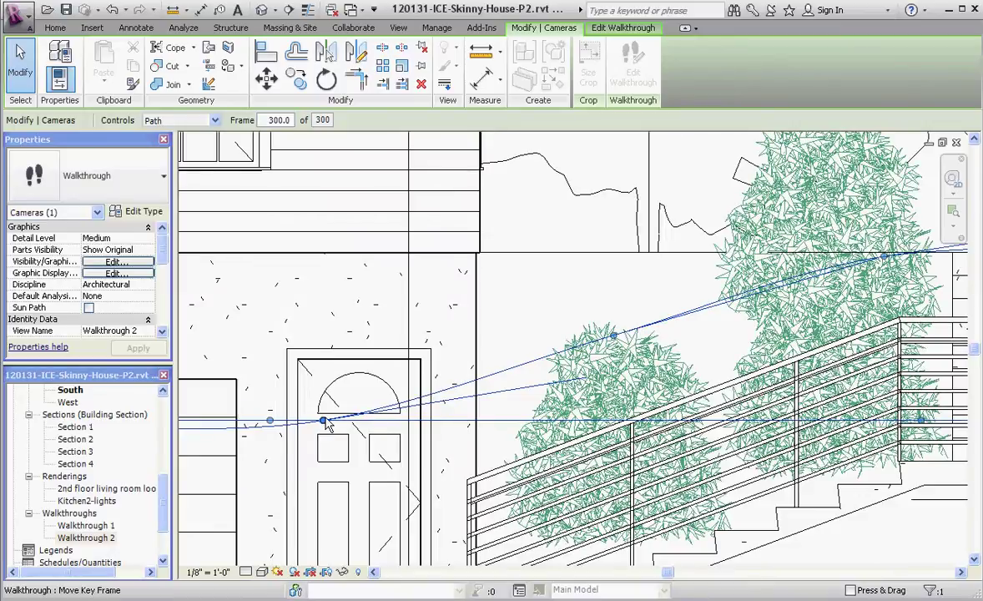
pyautogui.moveTo(326, 426); pyautogui.dragTo(404, 385)
pyautogui.scroll(-4, 427, 367)
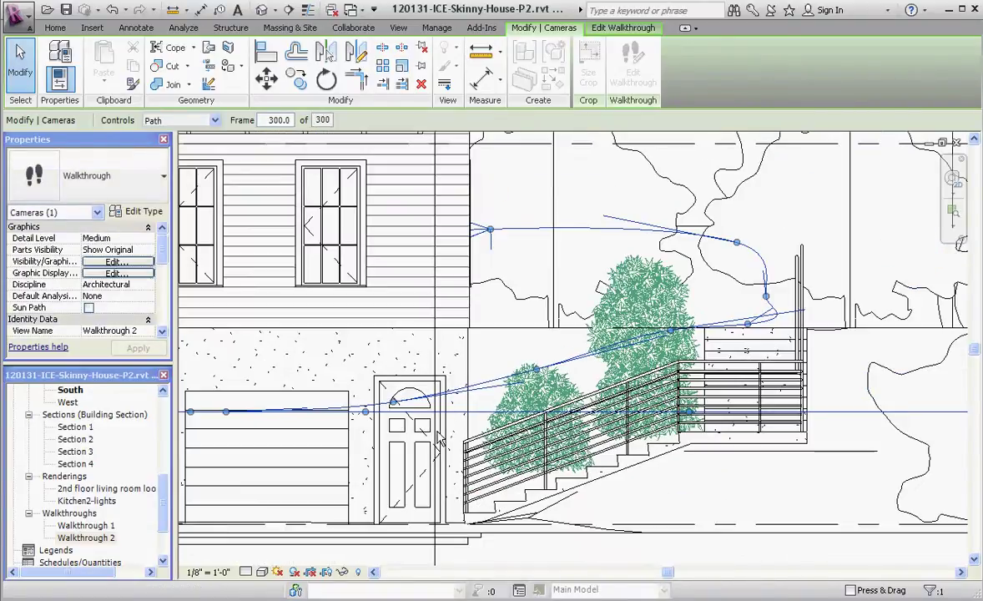
pyautogui.scroll(2, 624, 377)
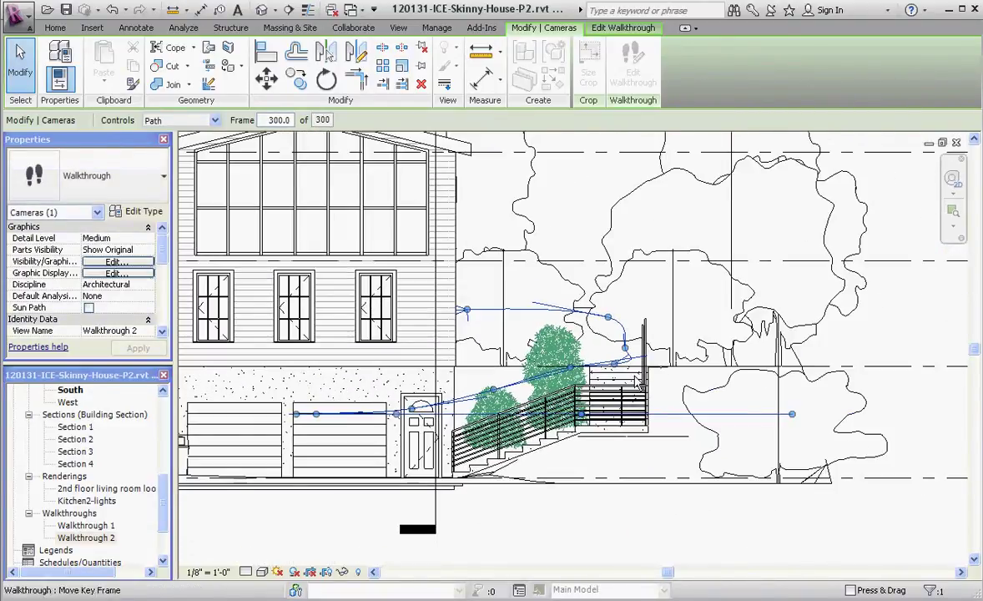
pyautogui.scroll(1, 622, 378)
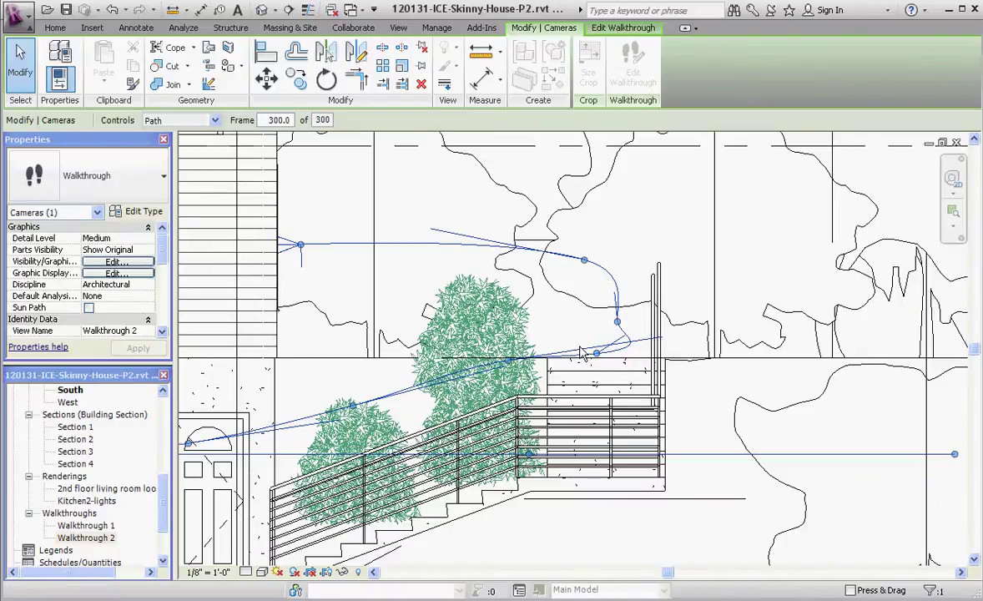
pyautogui.scroll(-2, 584, 348)
pyautogui.scroll(-1, 584, 348)
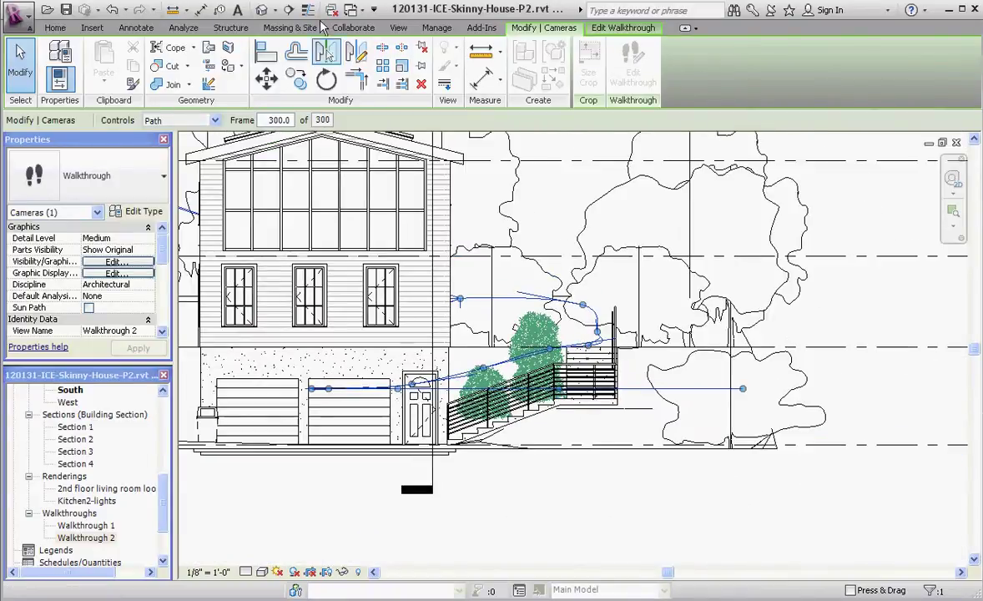
# With Controls on Active Camera, move the camera to frame 201.6 and raise its target.
pyautogui.click(176, 121)
pyautogui.click(171, 135)
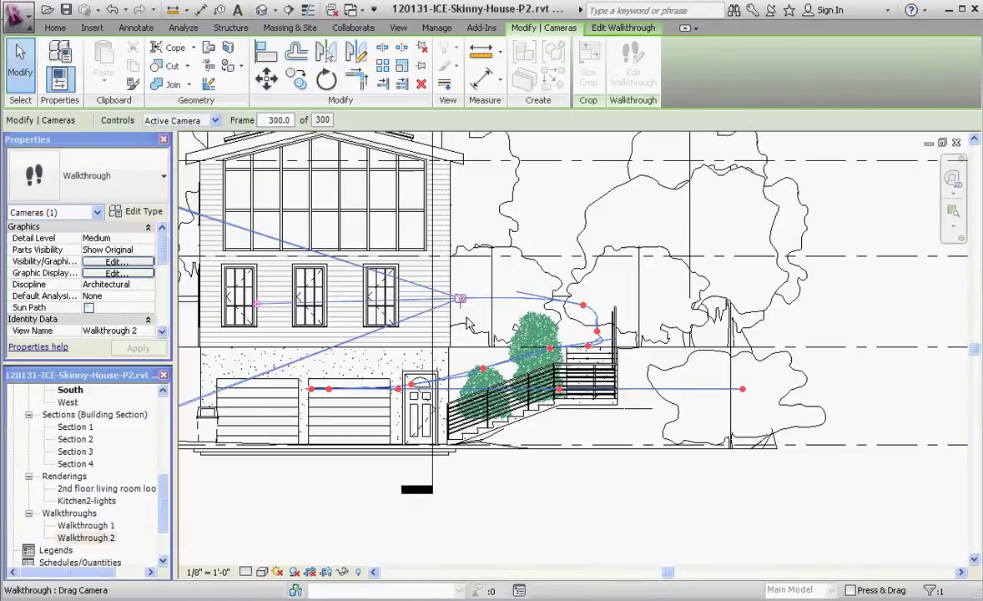
pyautogui.scroll(-1, 464, 307)
pyautogui.scroll(1, 463, 311)
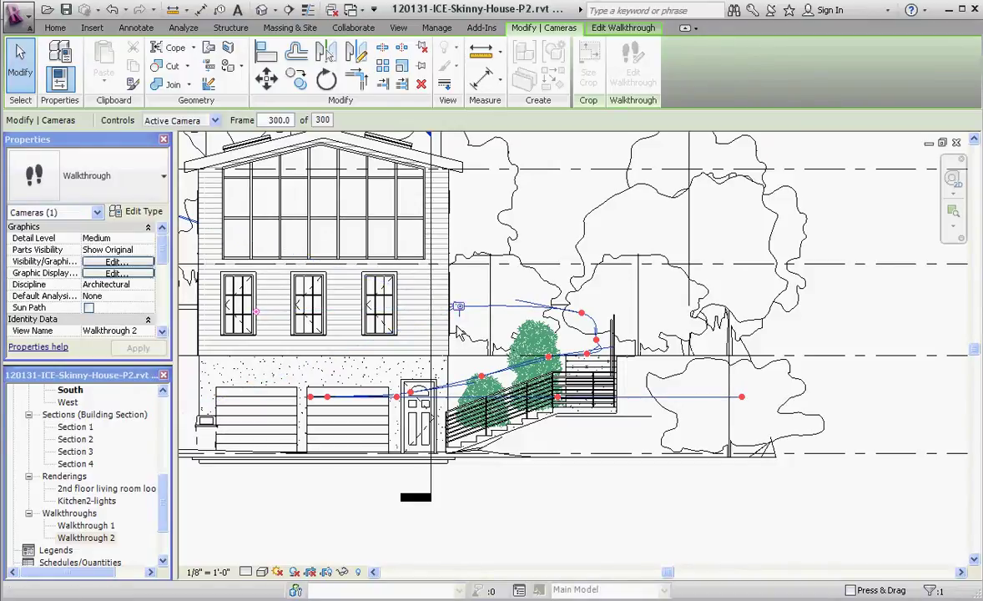
pyautogui.moveTo(464, 311); pyautogui.dragTo(583, 315)
pyautogui.moveTo(421, 238); pyautogui.dragTo(403, 215)
pyautogui.moveTo(584, 316); pyautogui.dragTo(547, 360)
# Slide the walkthrough camera back along the path to frame 183.3.
pyautogui.scroll(-3, 414, 421)
pyautogui.scroll(-2, 451, 358)
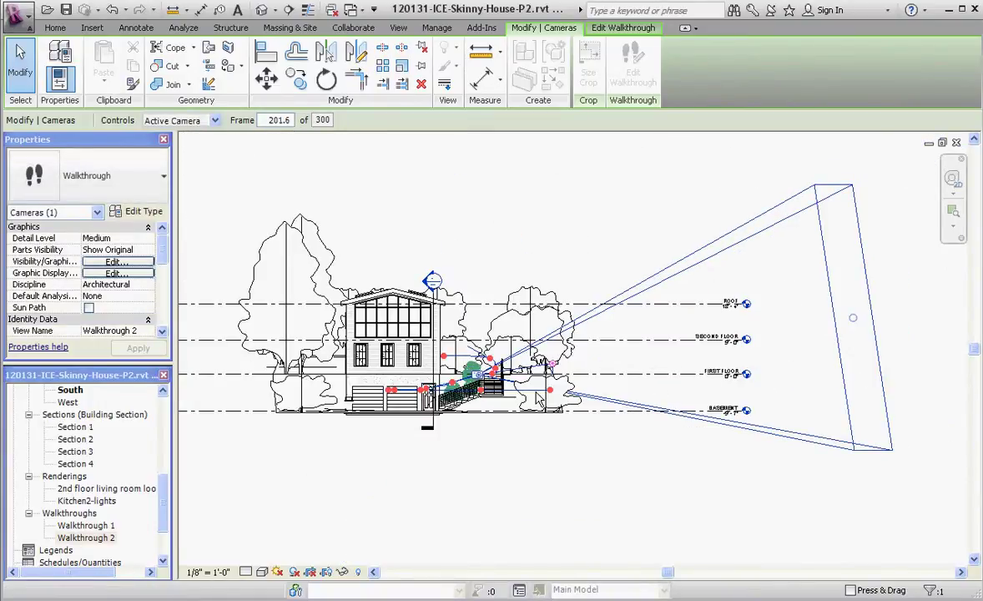
pyautogui.scroll(4, 493, 361)
pyautogui.scroll(2, 543, 383)
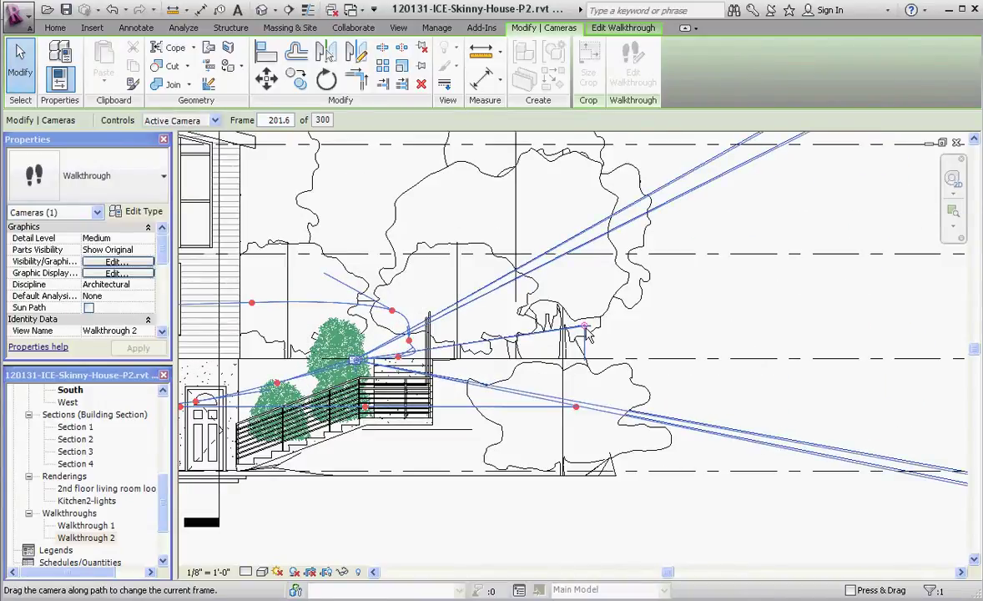
pyautogui.moveTo(587, 359); pyautogui.dragTo(331, 392)
pyautogui.moveTo(503, 324); pyautogui.dragTo(504, 303)
# Place the camera at frame 164.0 by the front door, target tilted toward the stairs.
pyautogui.scroll(-3, 567, 333)
pyautogui.scroll(3, 363, 373)
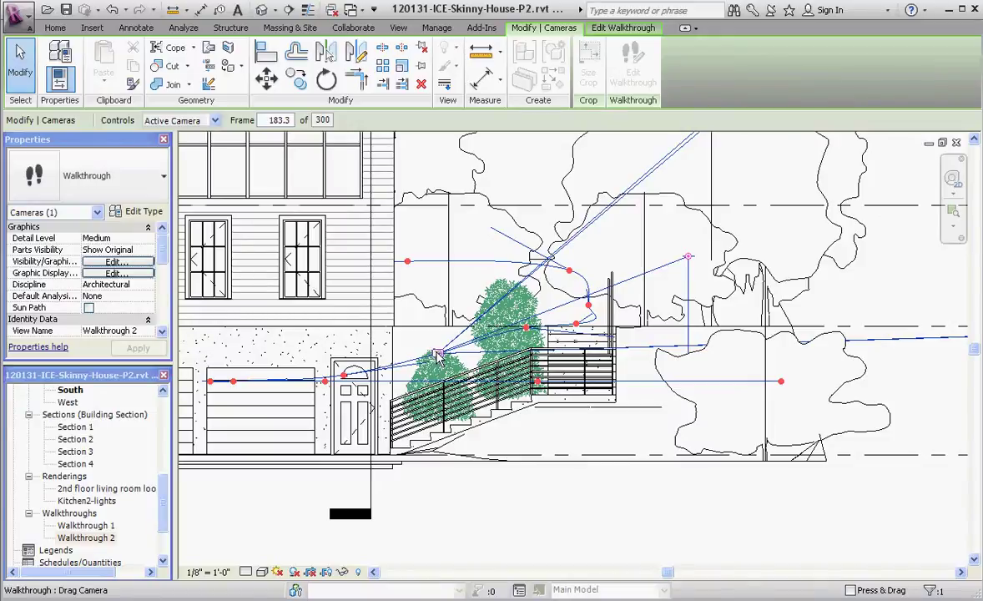
pyautogui.moveTo(437, 355); pyautogui.dragTo(501, 375)
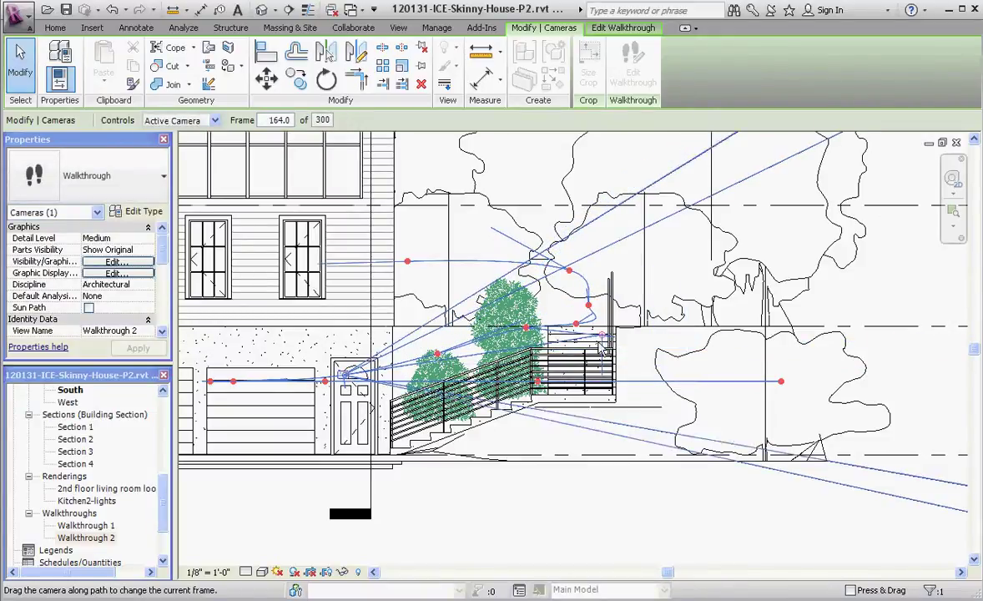
pyautogui.moveTo(602, 349); pyautogui.dragTo(501, 397)
pyautogui.scroll(3, 232, 400)
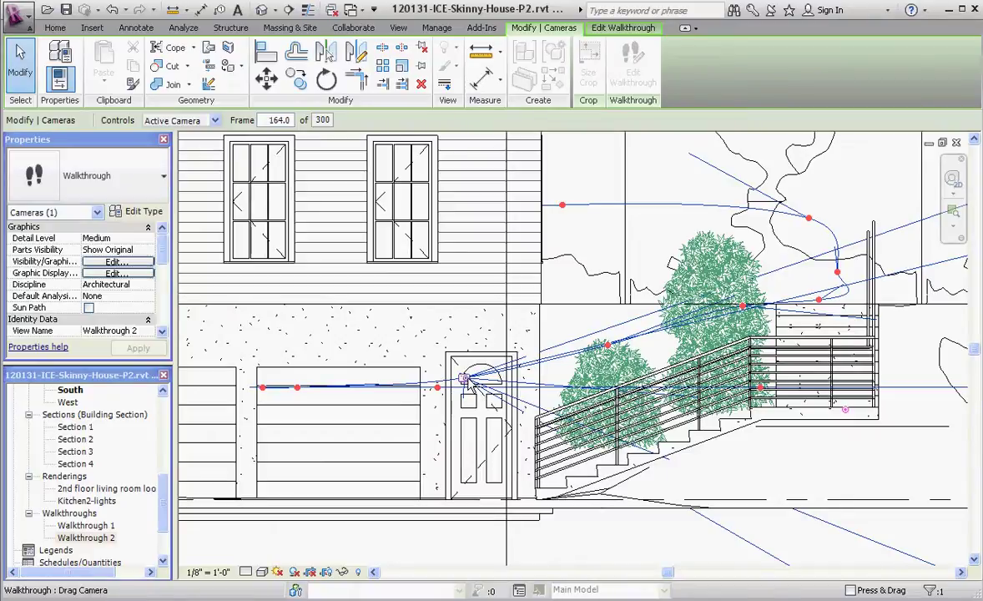
pyautogui.scroll(-3, 345, 421)
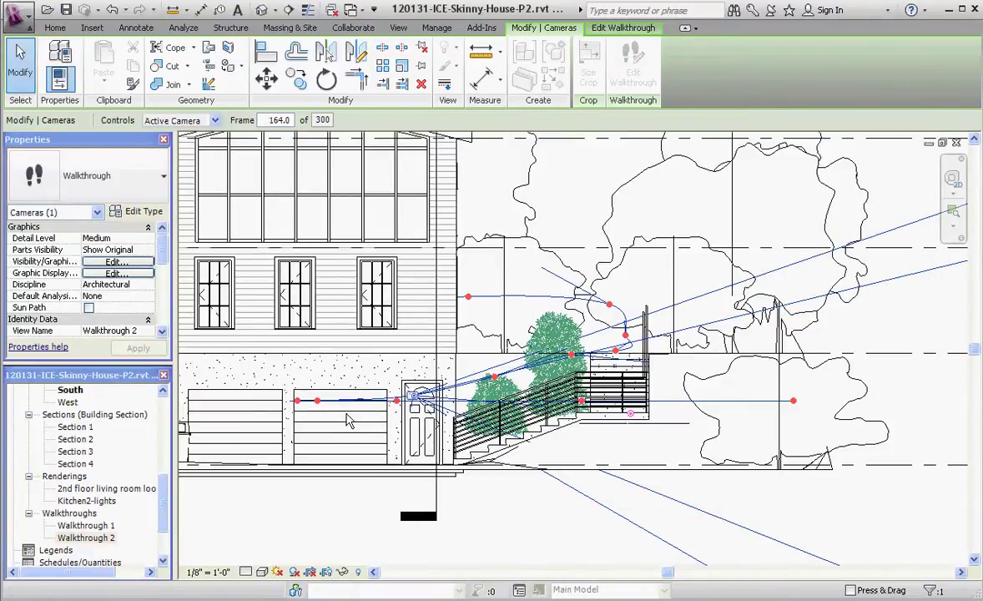